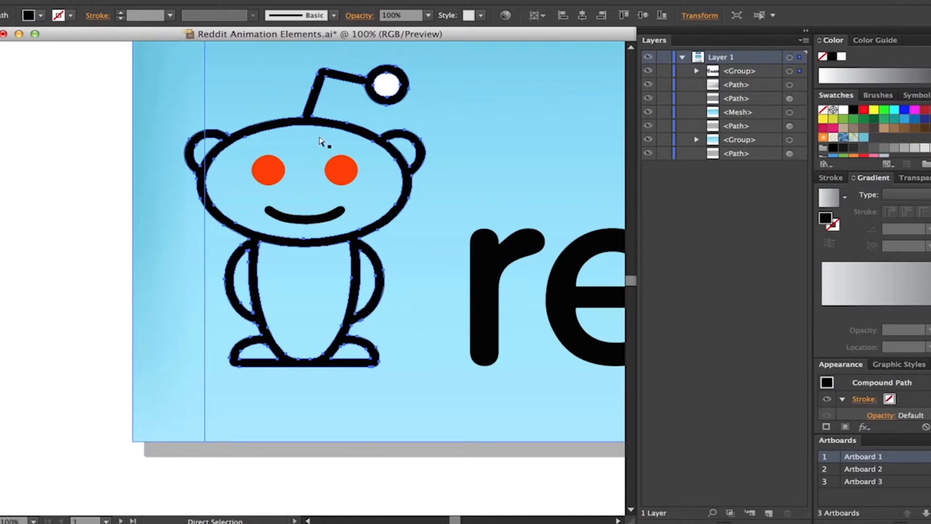
- Fill the interior of the Reddit mascot's head with white
click(126, 117)
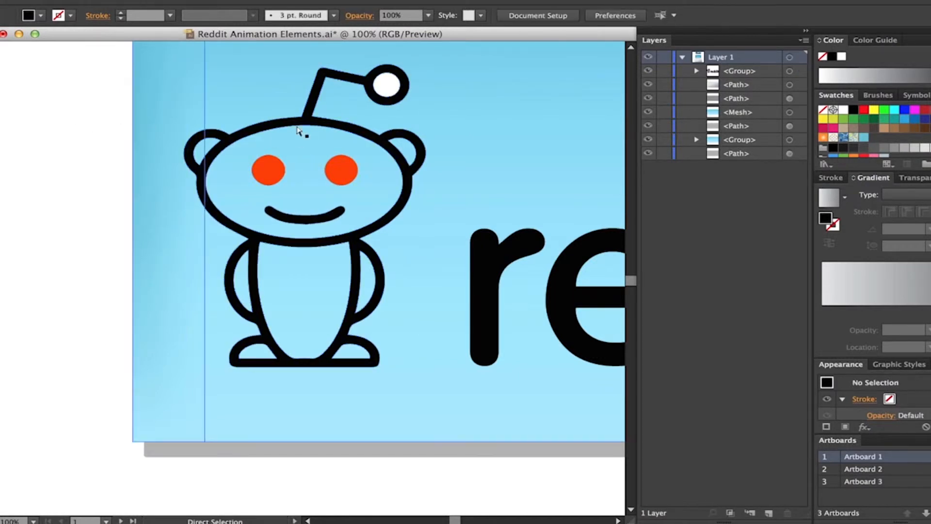
click(313, 147)
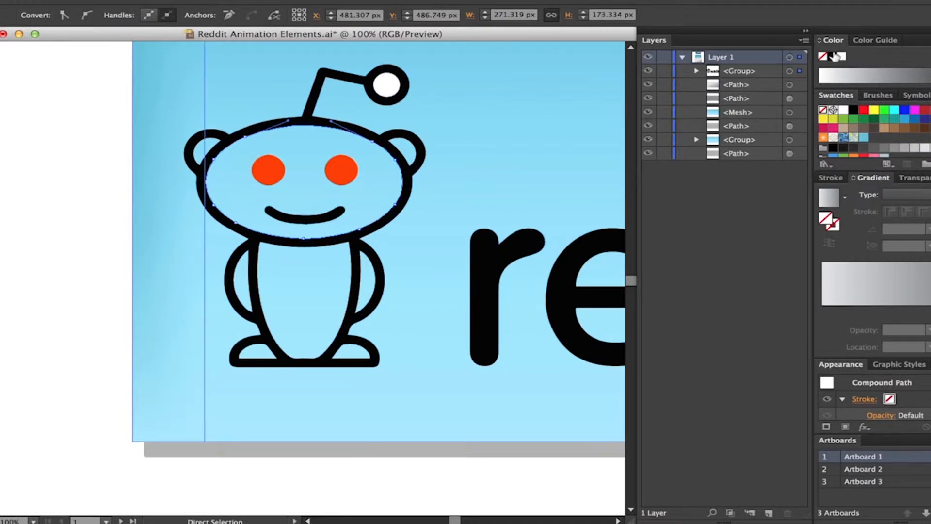
click(843, 55)
- Fill the insides of both of the mascot's ears with white
click(399, 137)
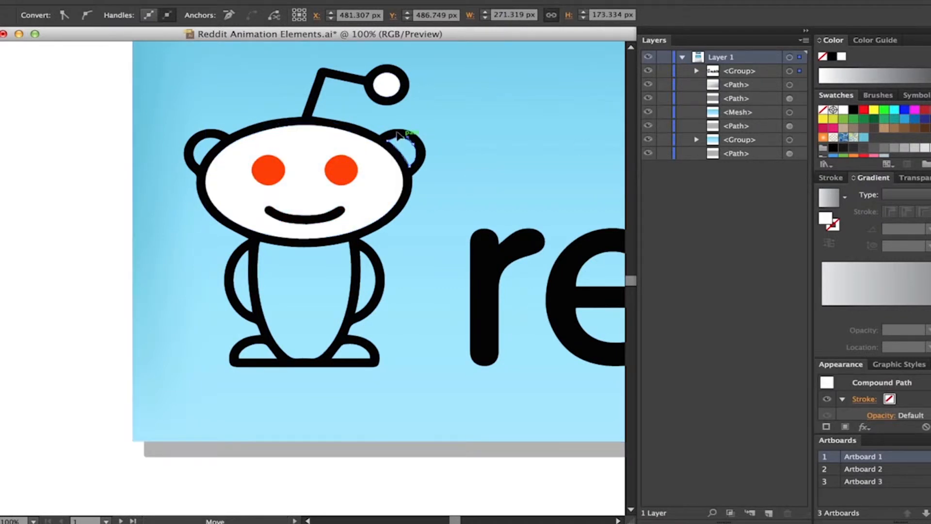
shift+click(215, 140)
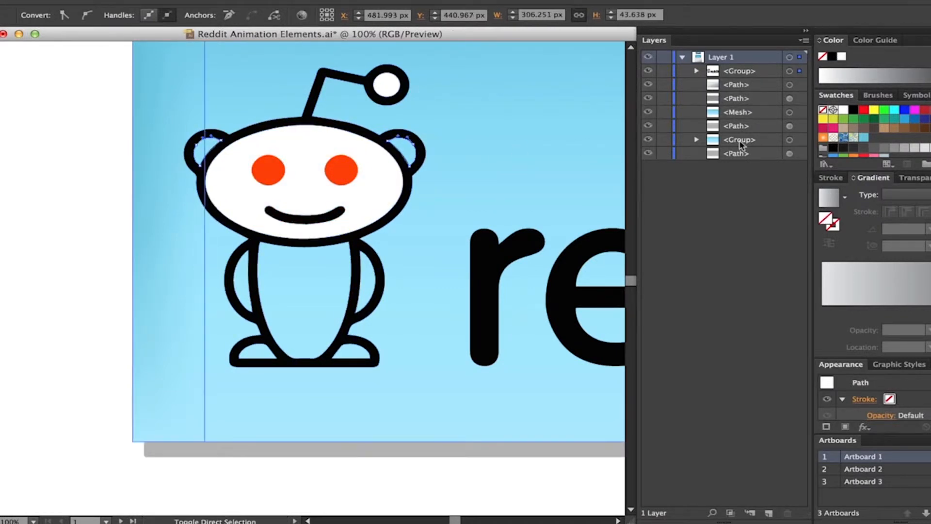
click(842, 110)
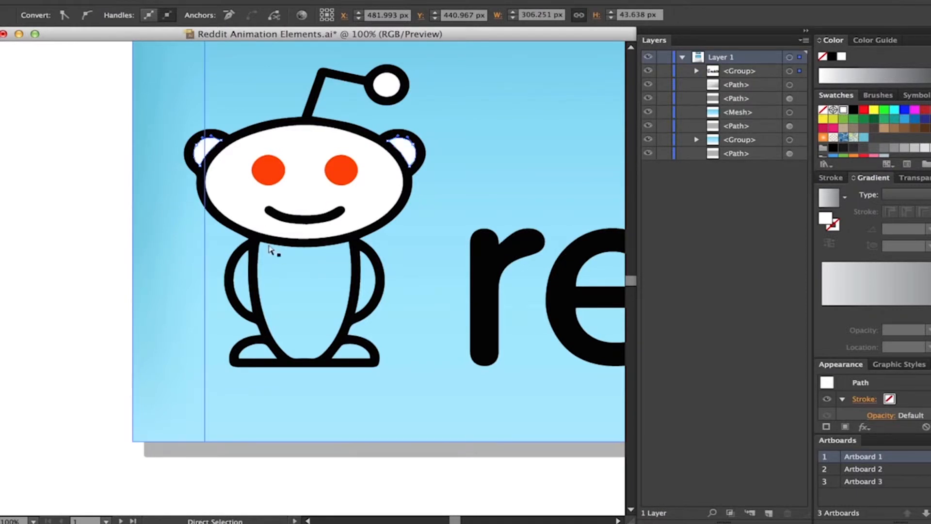
- Fill the mascot's torso and the arm farther from the lettering with white
click(256, 269)
shift+click(236, 267)
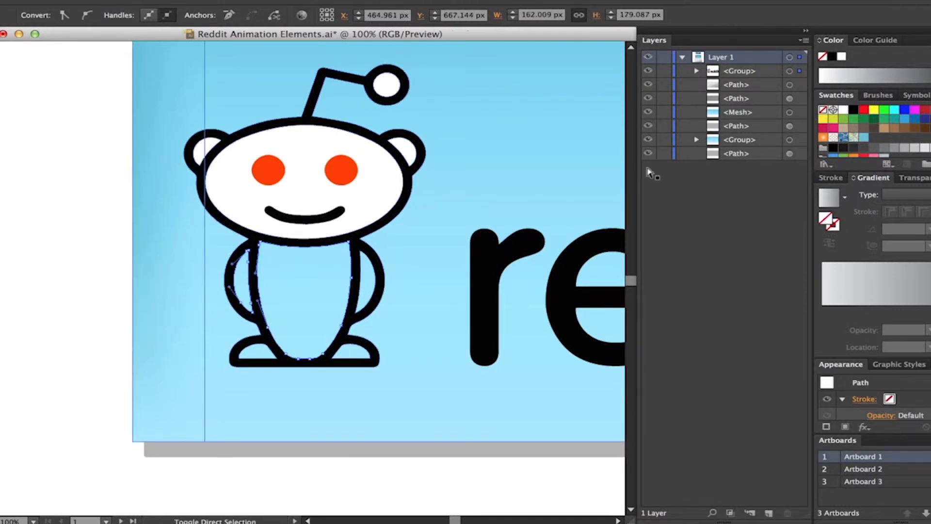
click(843, 109)
- Fill the arm nearer the lettering and both of the mascot's feet with white
click(371, 257)
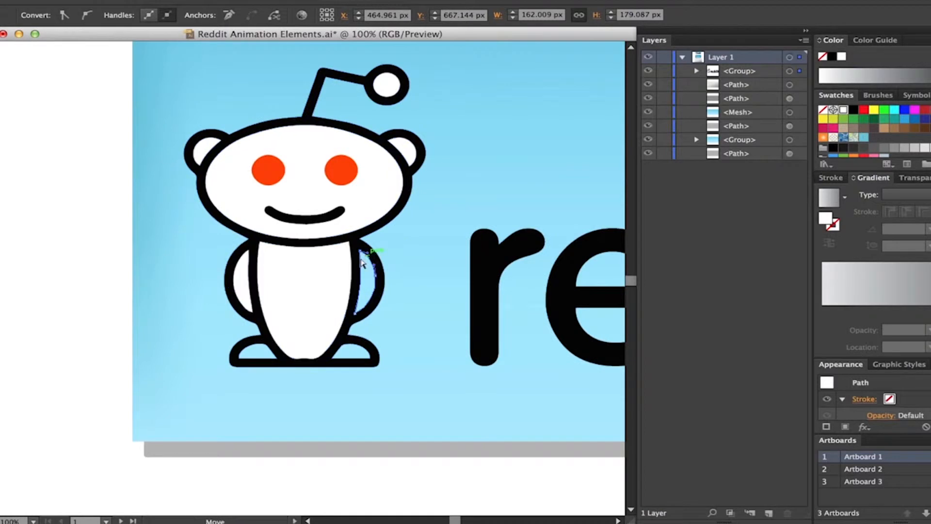
shift+click(323, 356)
shift+click(249, 345)
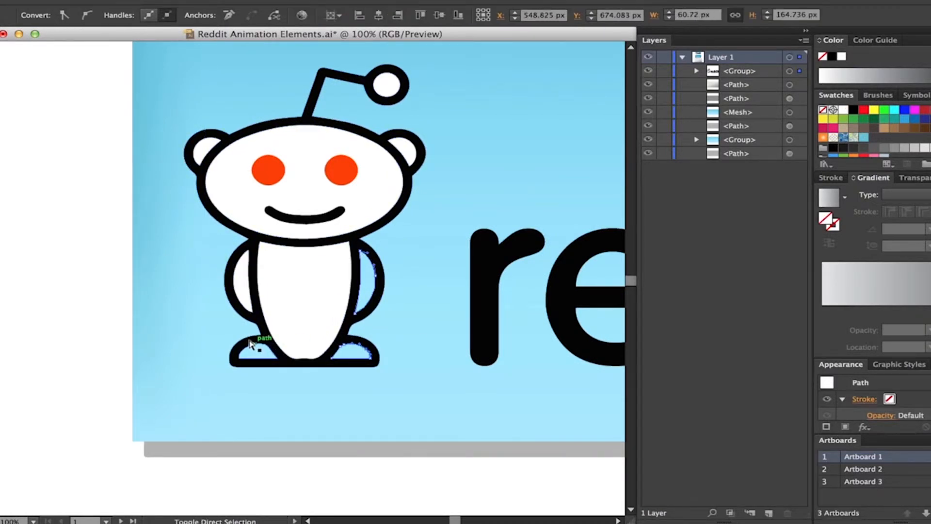
click(843, 109)
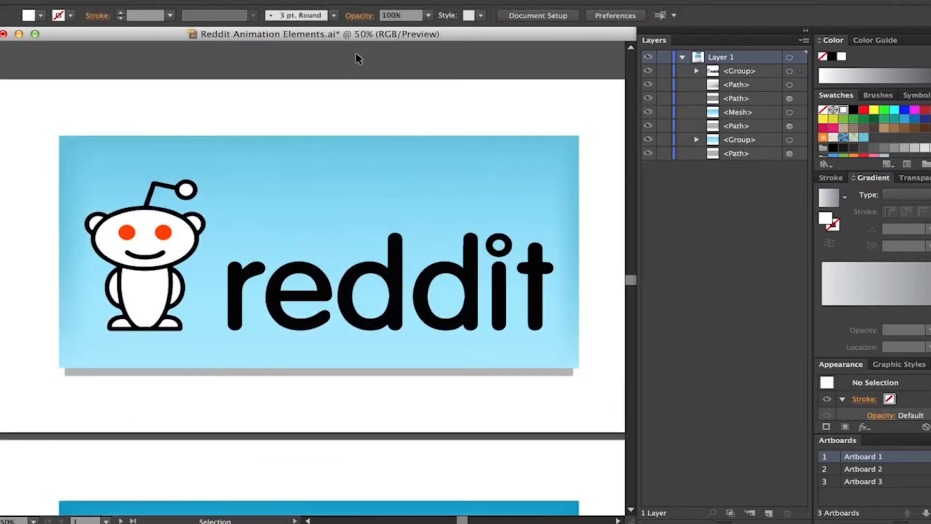
- Start a Drop Shadow effect on the whole Reddit logo group, using the Normal blend mode
drag(315, 76, 335, 74)
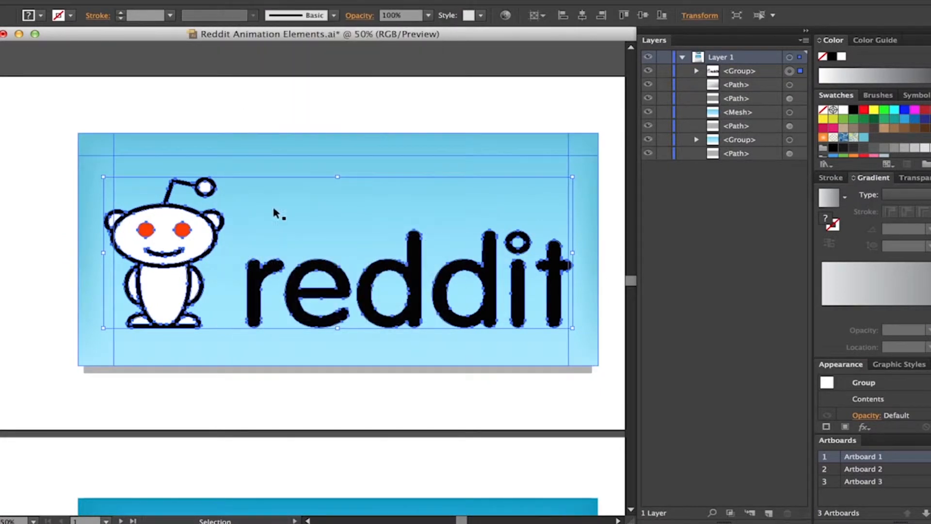
click(245, 0)
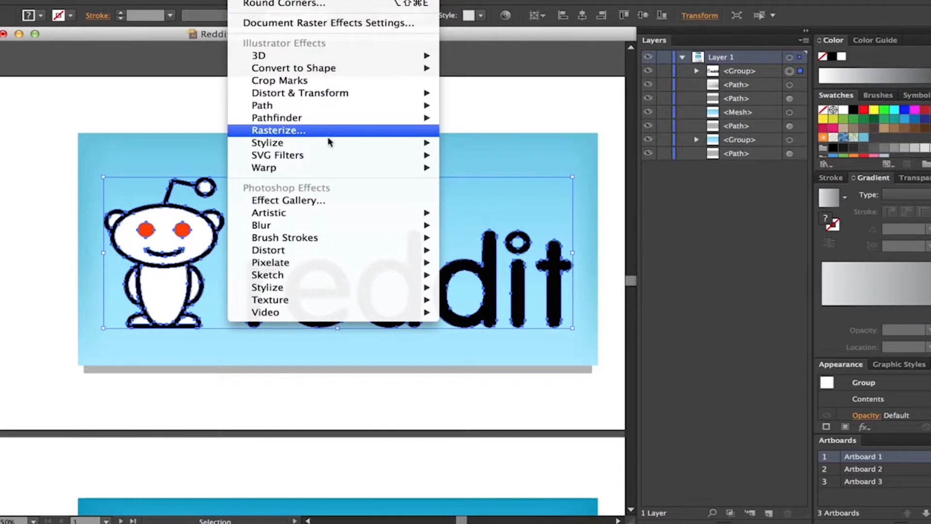
mouse_move(418, 146)
click(490, 144)
click(464, 200)
click(464, 216)
- Set the drop shadow's X and Y offsets to 0 px, apply the effect and deselect the logo
click(411, 243)
click(410, 244)
click(411, 244)
click(411, 244)
click(410, 244)
click(410, 244)
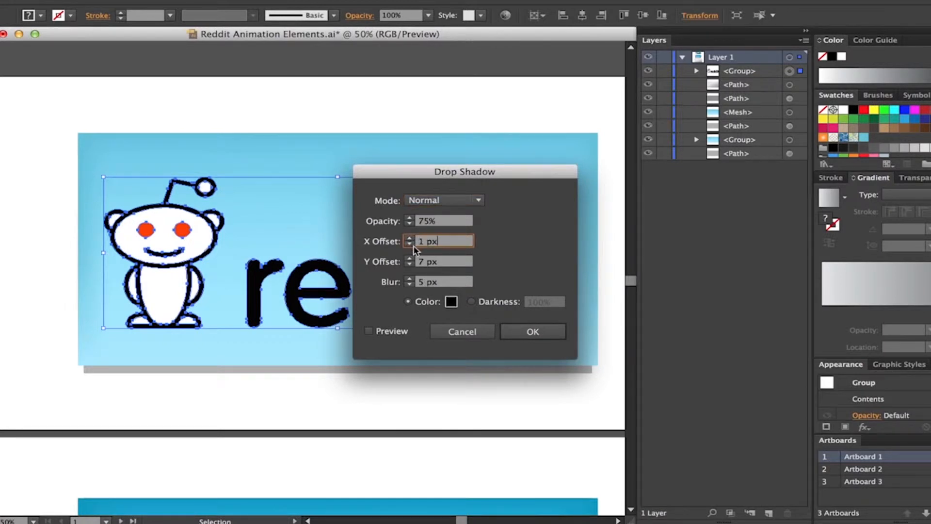
click(410, 244)
click(410, 244)
click(410, 244)
click(410, 265)
click(410, 265)
click(410, 265)
click(410, 265)
click(410, 265)
click(410, 264)
click(410, 265)
click(533, 333)
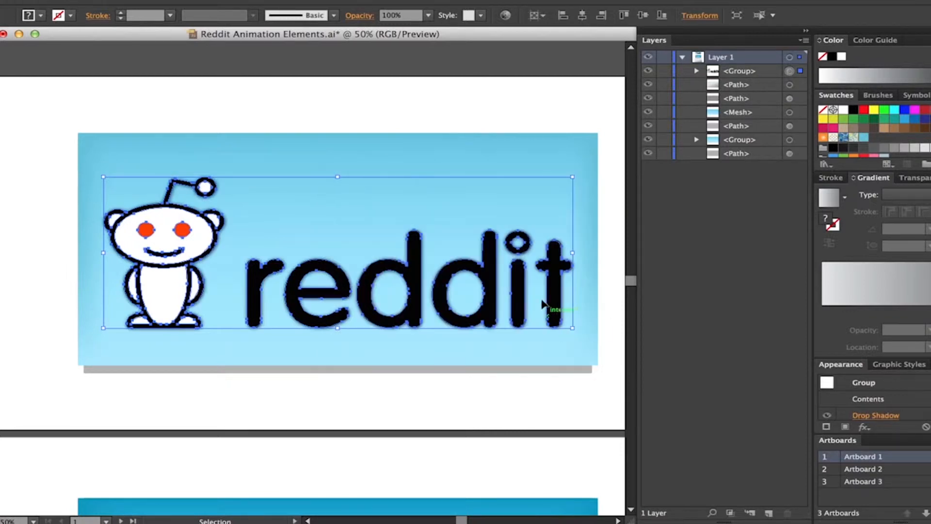
click(553, 114)
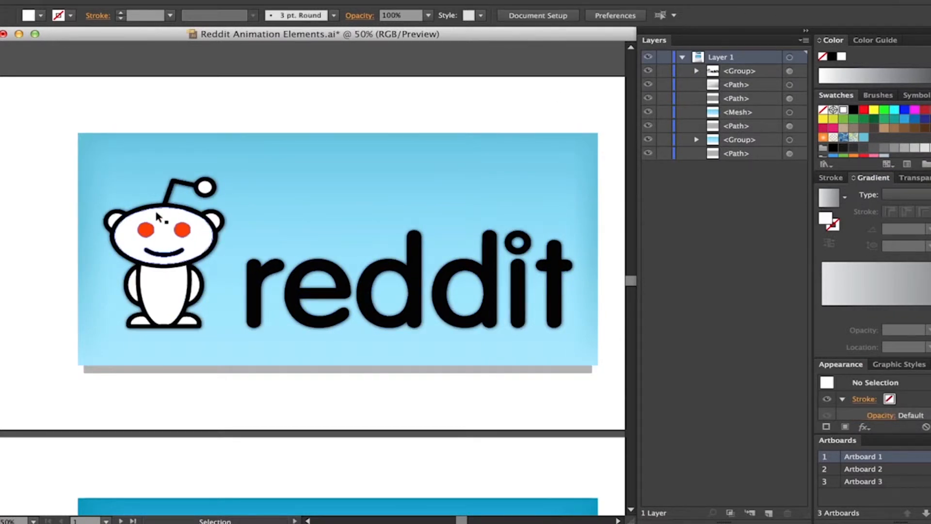
- Reopen the logo group's Drop Shadow settings and raise the shadow's opacity to 100%
click(167, 253)
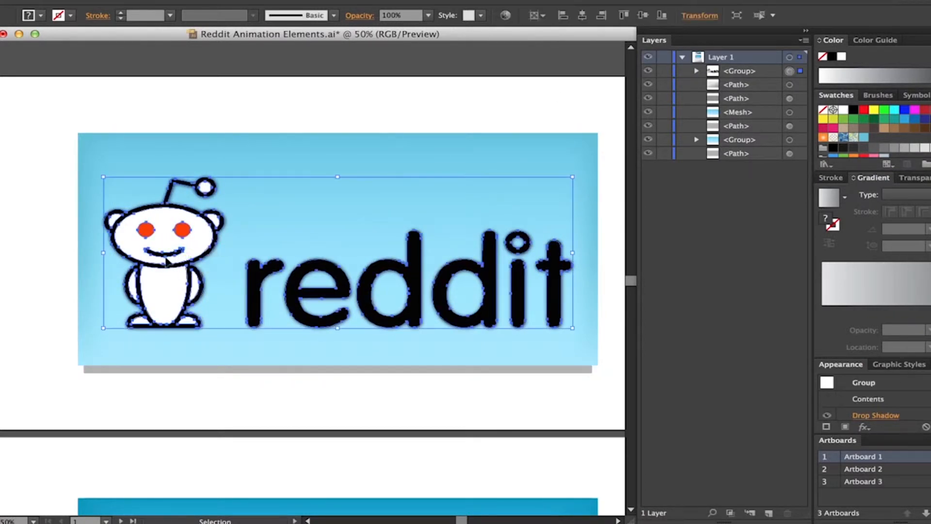
click(882, 416)
click(447, 222)
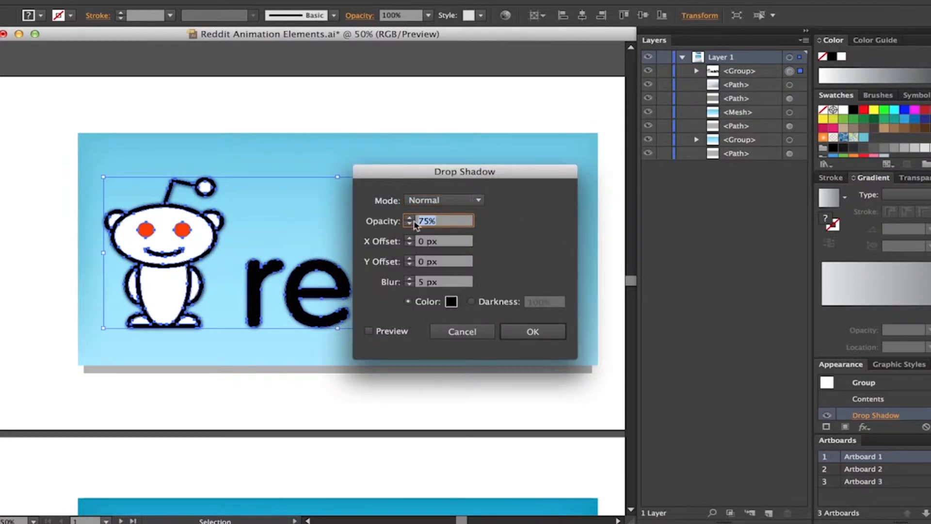
click(409, 219)
click(410, 219)
click(410, 218)
click(410, 218)
click(410, 218)
click(410, 218)
- Change the drop shadow's colour to a very light grey, set its blur to 15 px and apply it
click(450, 302)
drag(298, 260, 268, 252)
click(612, 241)
click(394, 281)
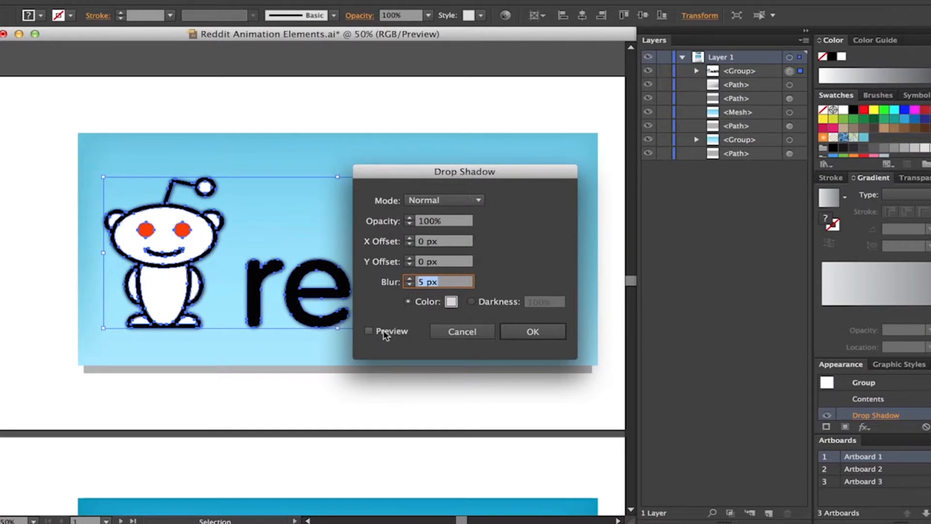
click(532, 331)
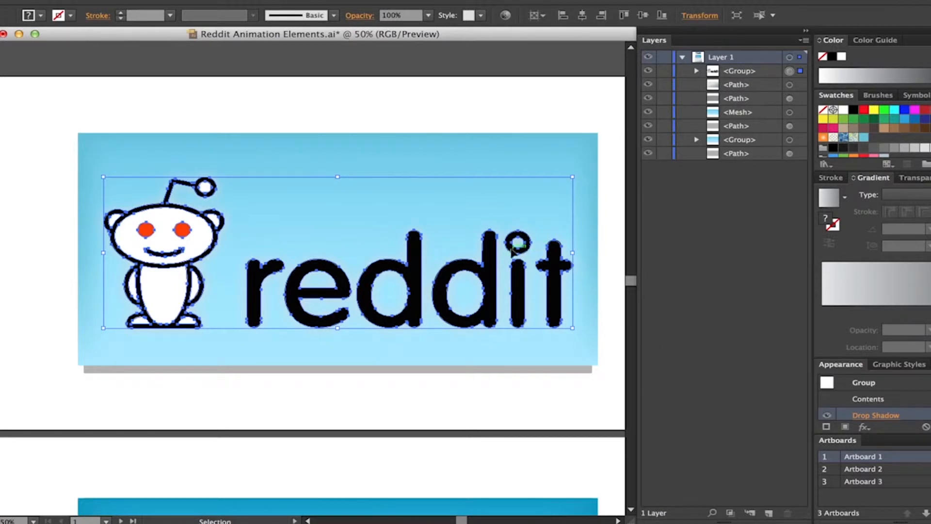
- Try Soft Light and Hard Light on the logo's drop shadow with the preview on, and settle on the Screen blend mode
click(872, 416)
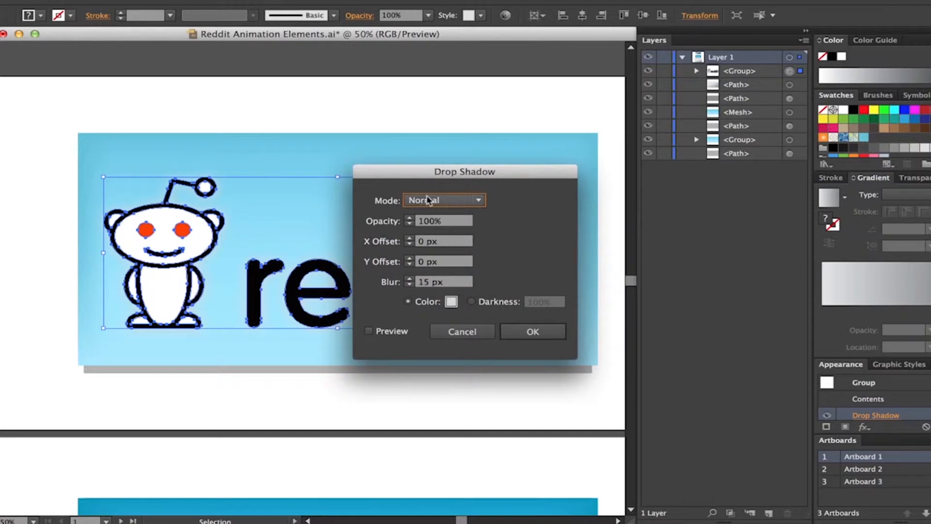
click(456, 200)
click(444, 276)
click(391, 334)
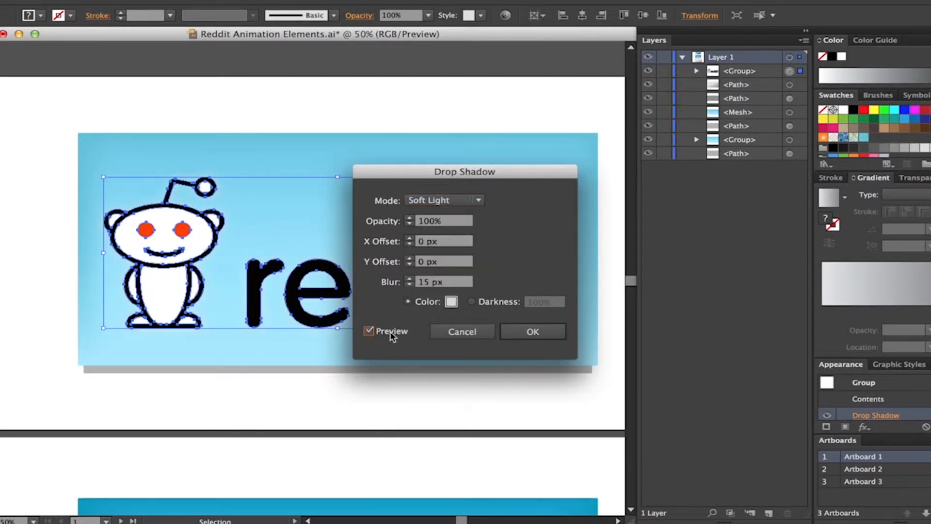
click(432, 200)
click(436, 287)
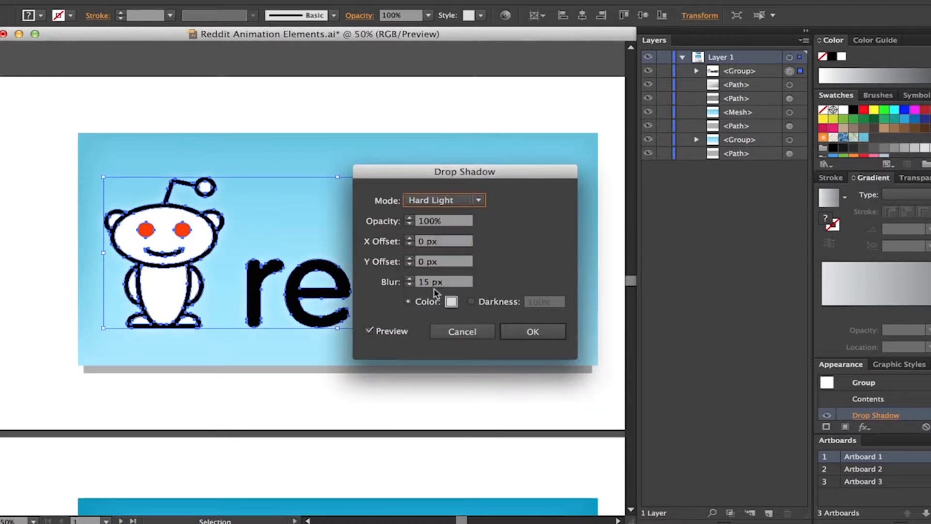
click(453, 202)
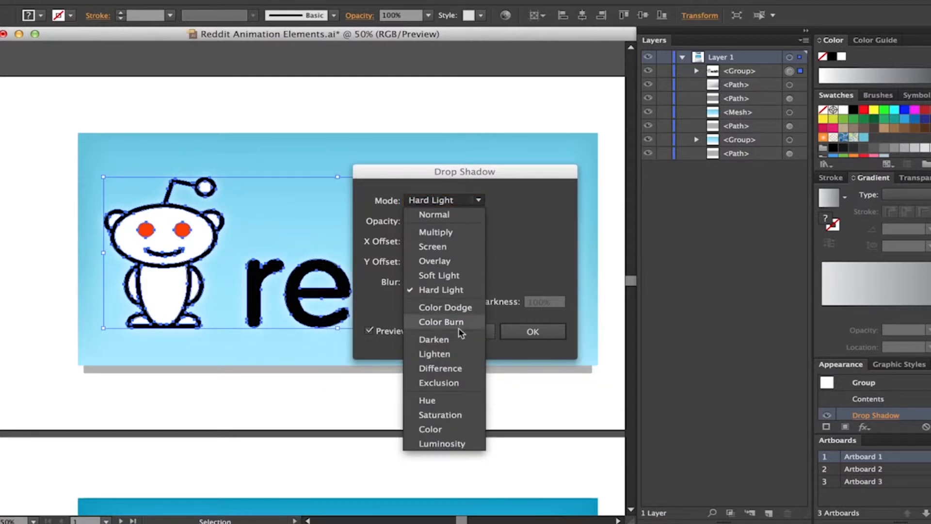
click(439, 247)
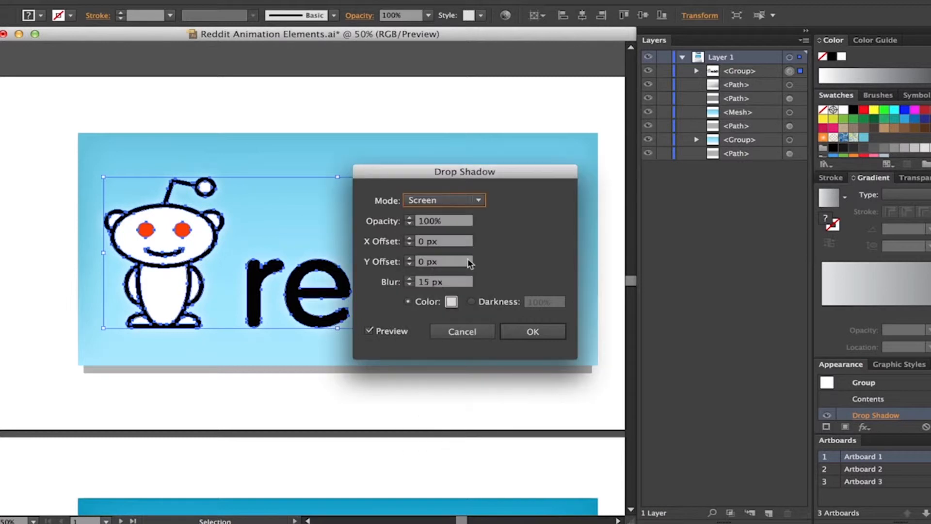
click(532, 332)
click(405, 59)
- Try to place the blue panel artwork of Artboard 2 on the empty canvas beside it
scroll(408, 288, down, 2)
scroll(414, 273, down, 2)
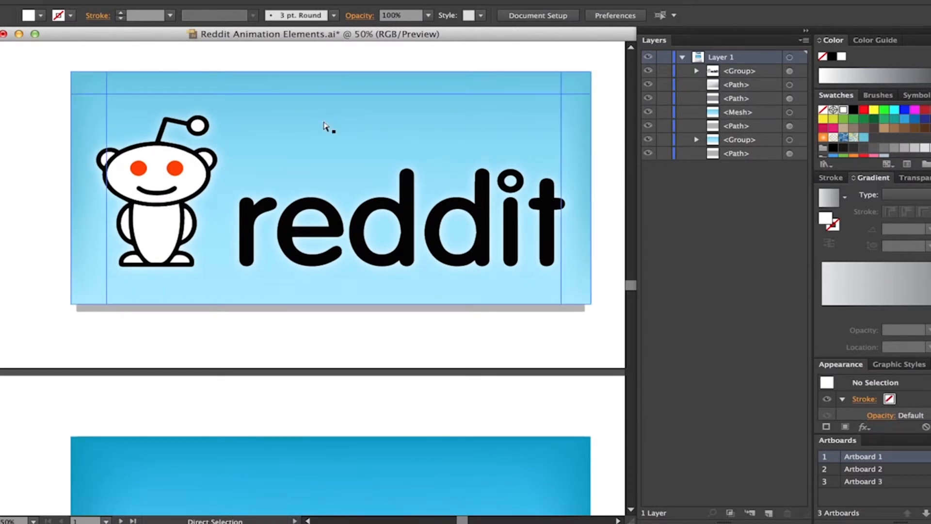
key(ctrl+minus)
drag(386, 351, 289, 212)
drag(486, 194, 236, 327)
drag(469, 254, 389, 258)
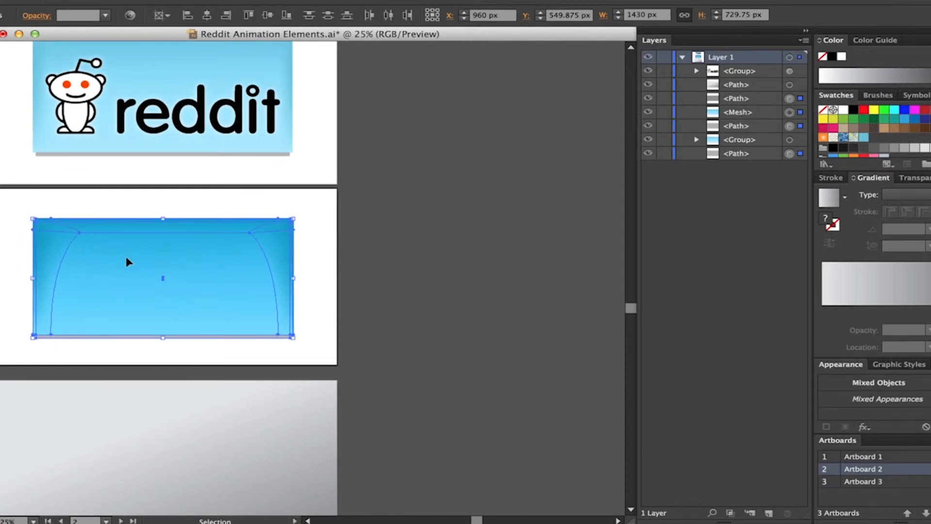
drag(161, 267, 435, 195)
key(ctrl+z)
click(495, 178)
click(213, 263)
drag(134, 270, 456, 266)
key(a)
key(super+z)
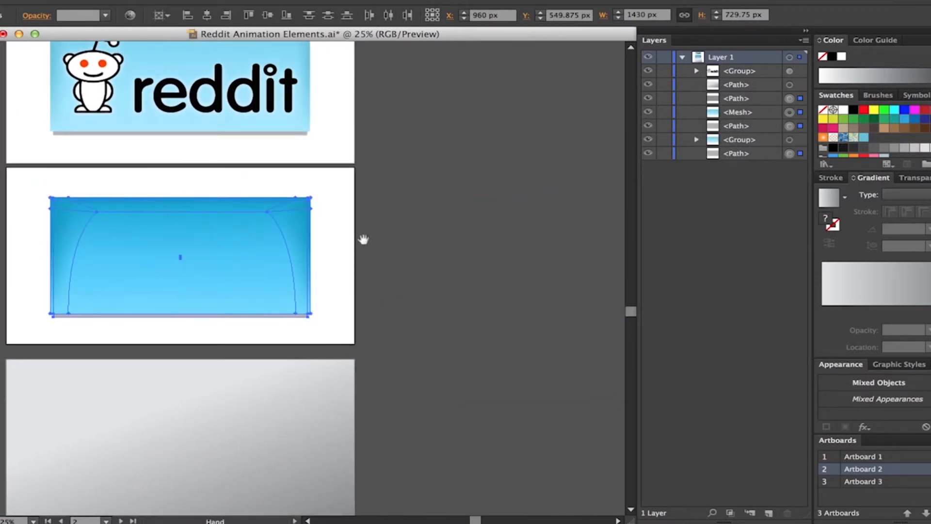
- Duplicate Artboard 2 with its blue panel artwork twice, lining up the two copies side by side in its row
scroll(352, 263, up, 2)
key(super+minus)
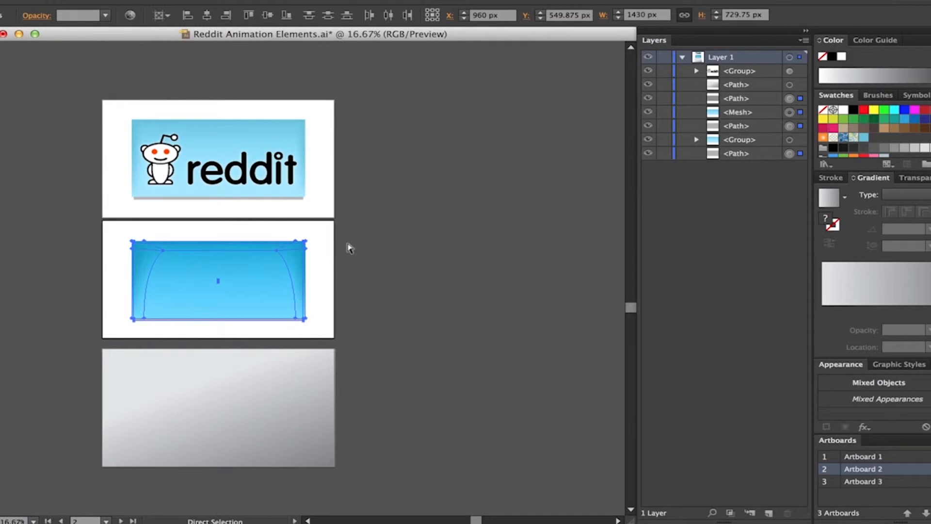
key(super+minus)
drag(337, 268, 296, 239)
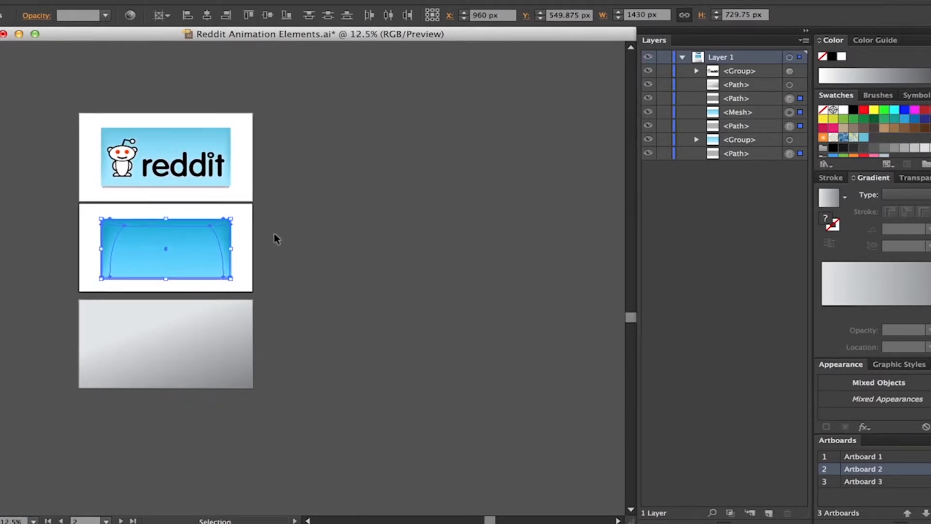
click(275, 234)
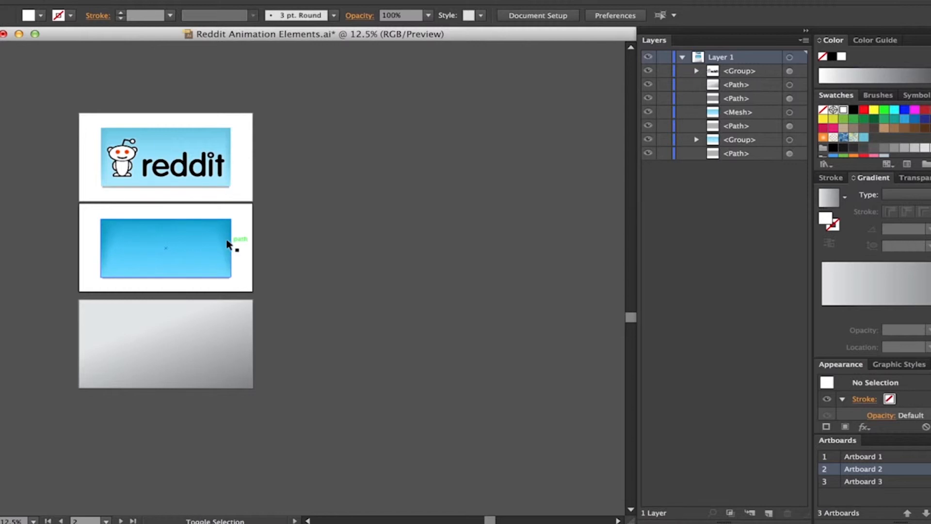
key(shift+o)
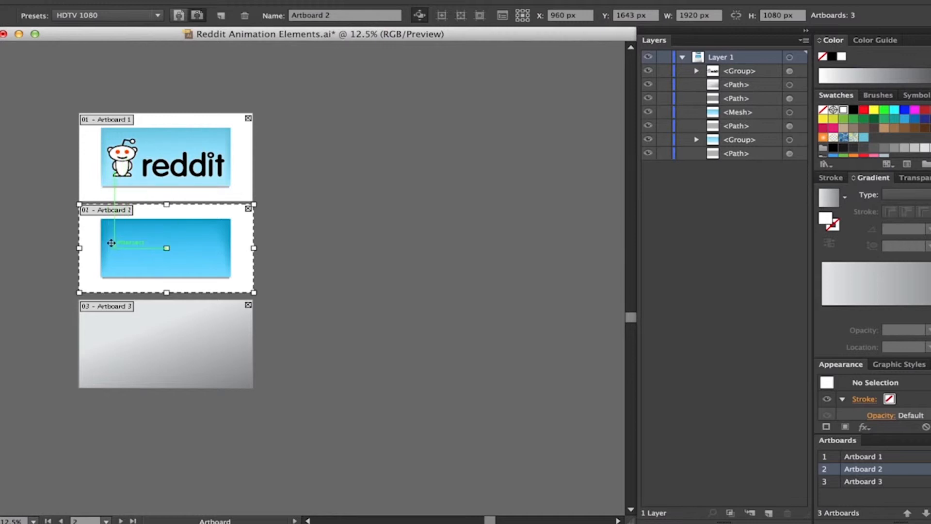
drag(116, 243, 286, 248)
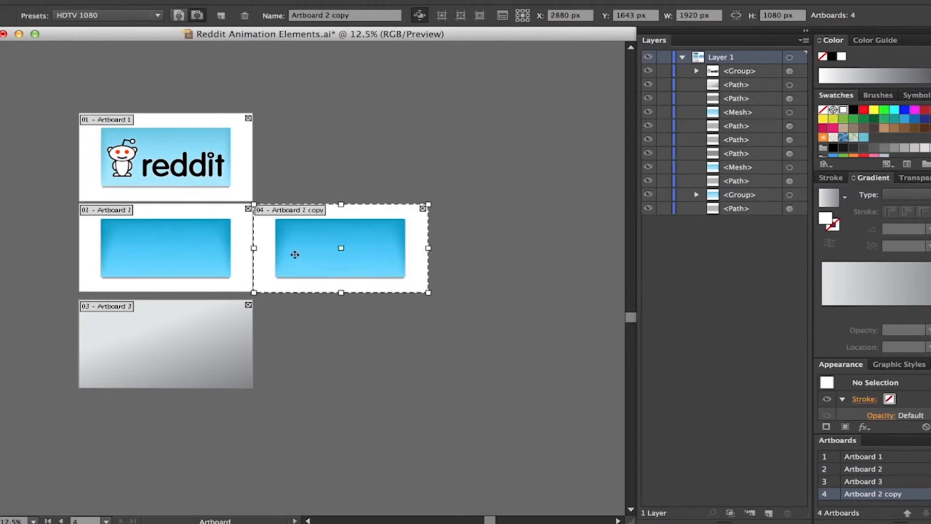
drag(272, 262, 444, 264)
key(Escape)
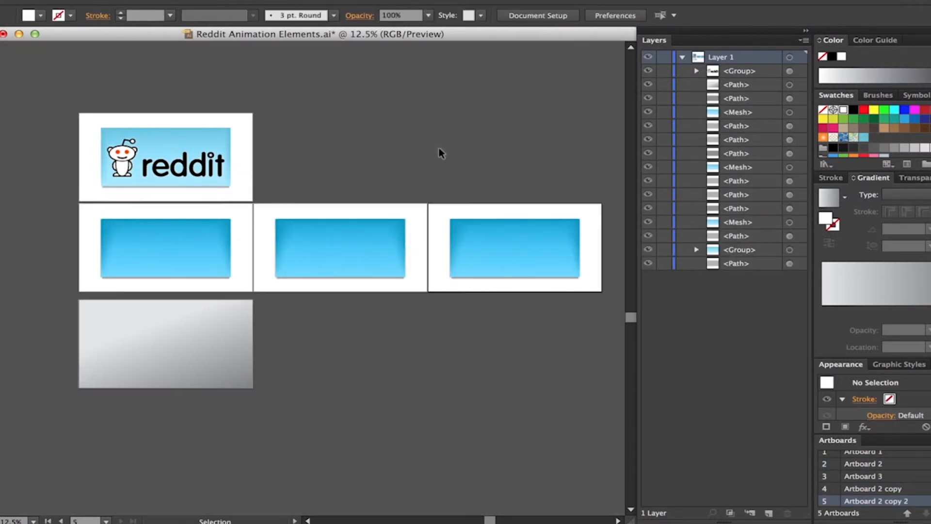
- Add a line of point text reading "Sub Reddit 1" in the middle of Artboard 2's blue panel
key(space)
mouse_move(424, 230)
mouse_down()
mouse_move(410, 198)
mouse_move(434, 222)
mouse_up()
key(space)
drag(343, 184, 400, 172)
drag(373, 269, 349, 241)
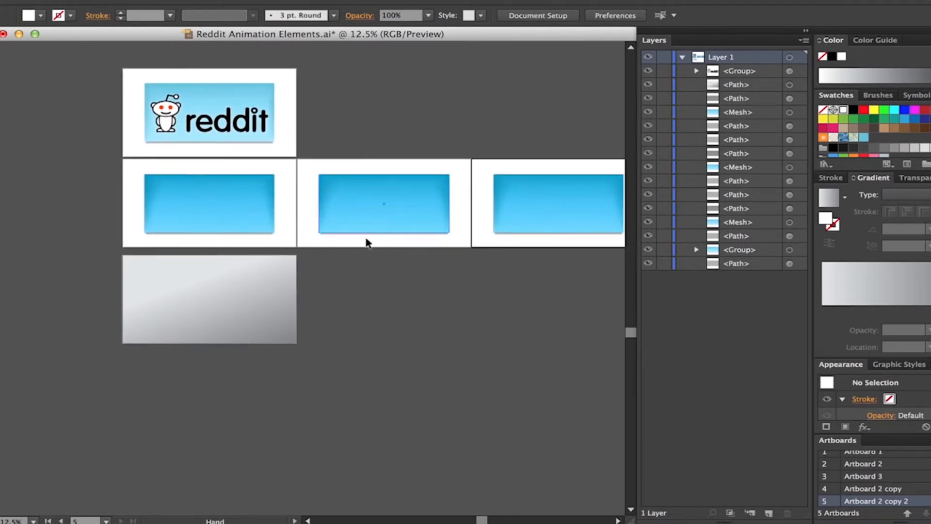
key(ctrl+=)
key(ctrl+=)
key(ctrl+=)
key(space)
drag(245, 210, 445, 335)
key(t)
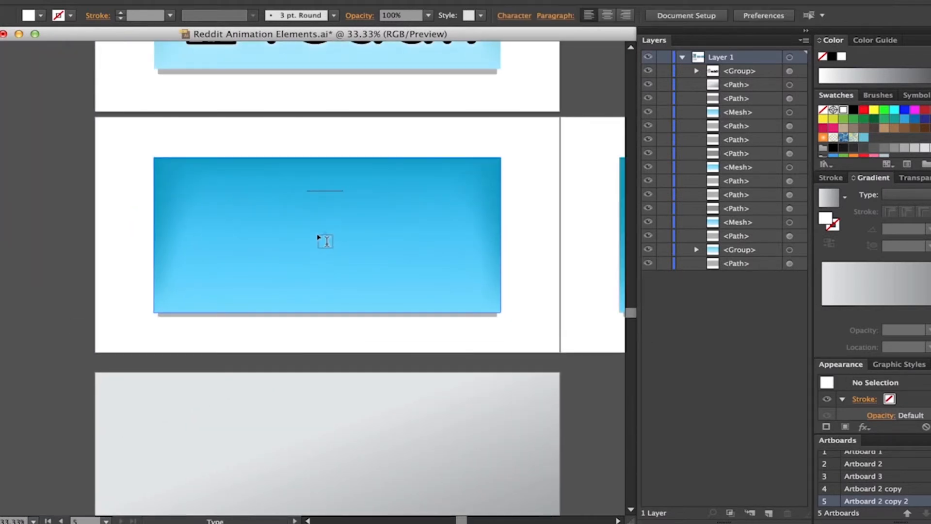
click(324, 238)
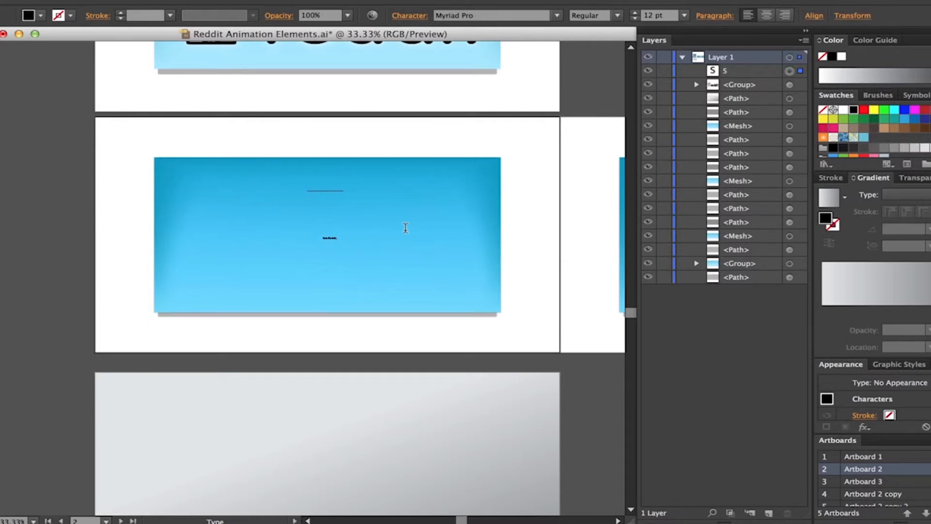
key(super+a)
key(Escape)
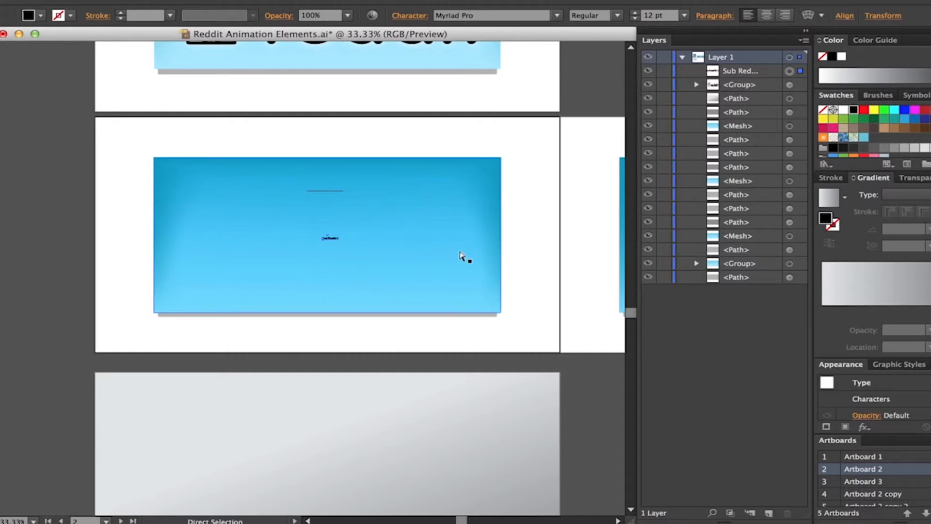
- Bring up the character formatting settings for the "Sub Reddit 1" text and expand them to show every option
key(super+t)
drag(801, 125, 714, 87)
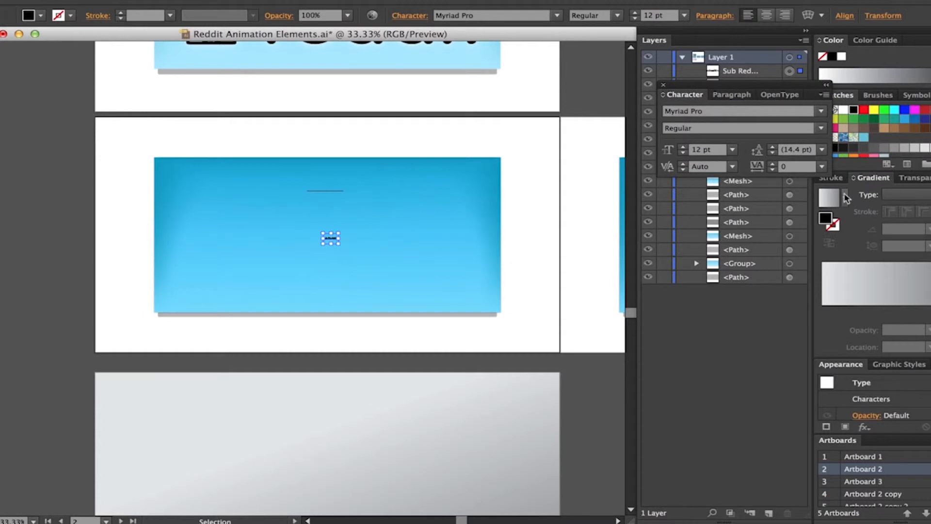
double_click(686, 97)
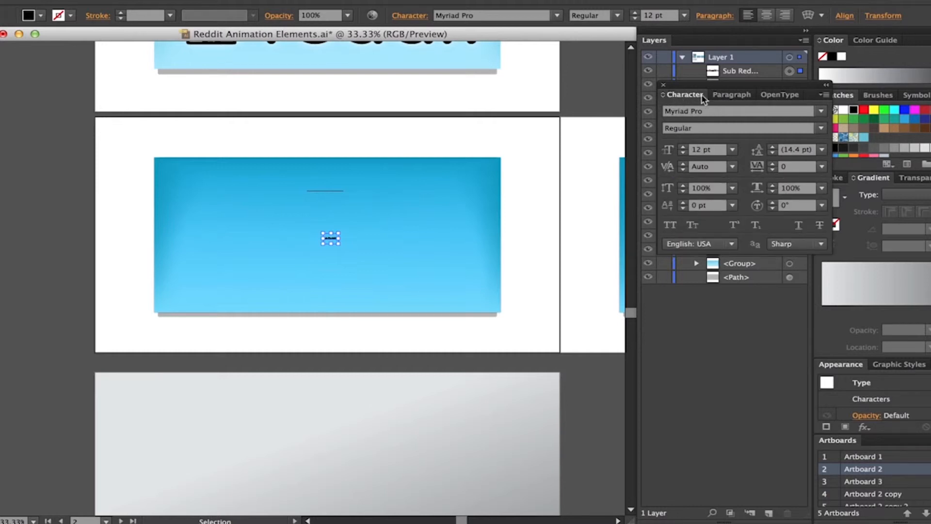
- Examine the paragraph, OpenType and additional character formatting options available for the text
click(733, 95)
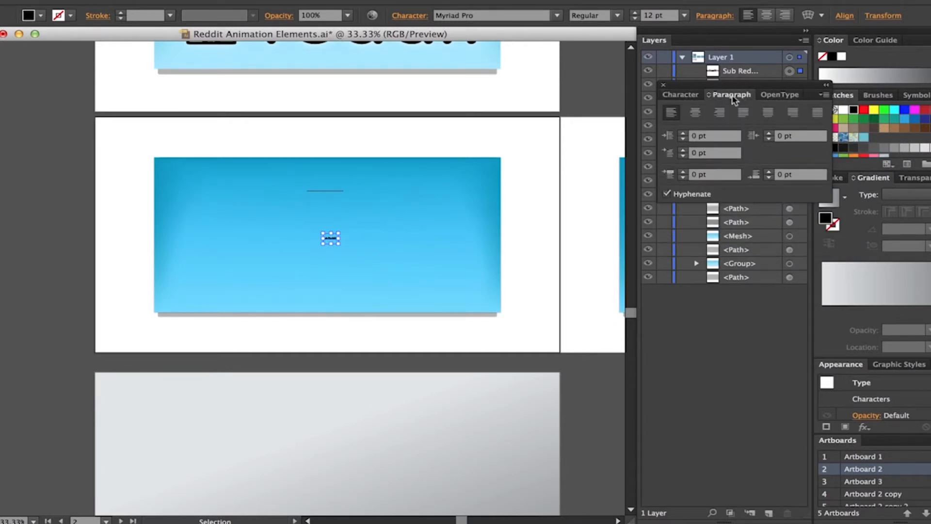
click(733, 97)
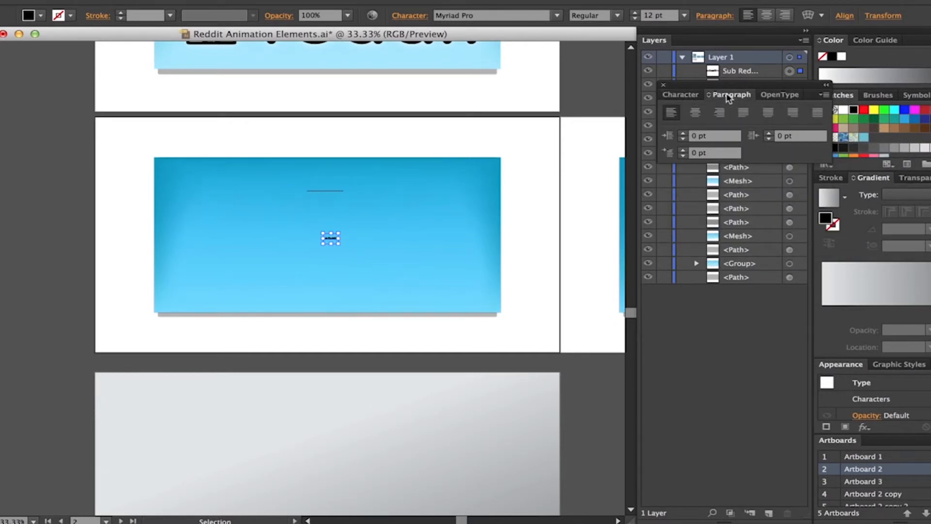
click(729, 97)
click(730, 98)
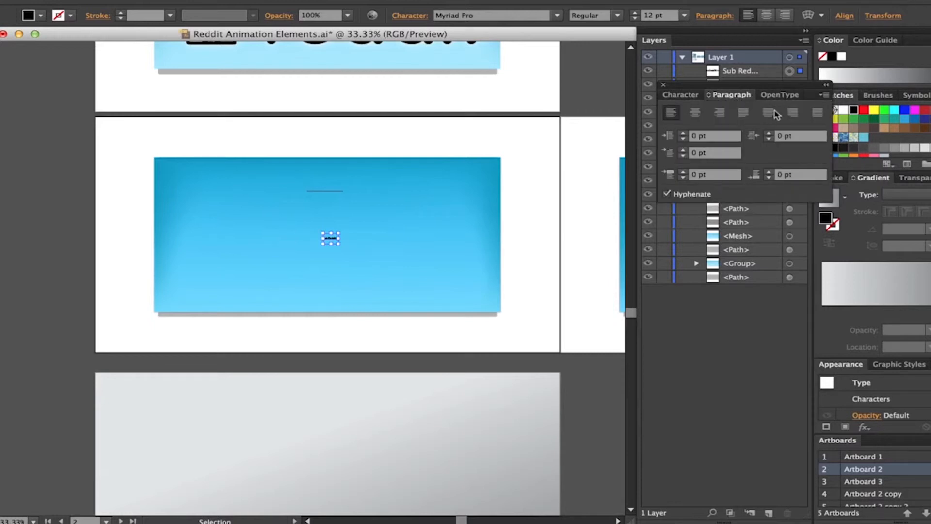
click(781, 96)
click(782, 96)
click(681, 97)
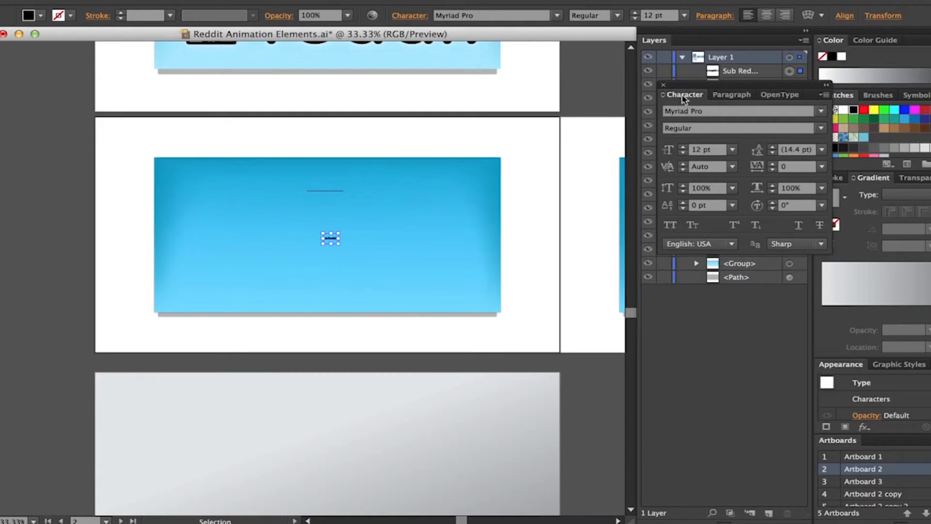
click(822, 95)
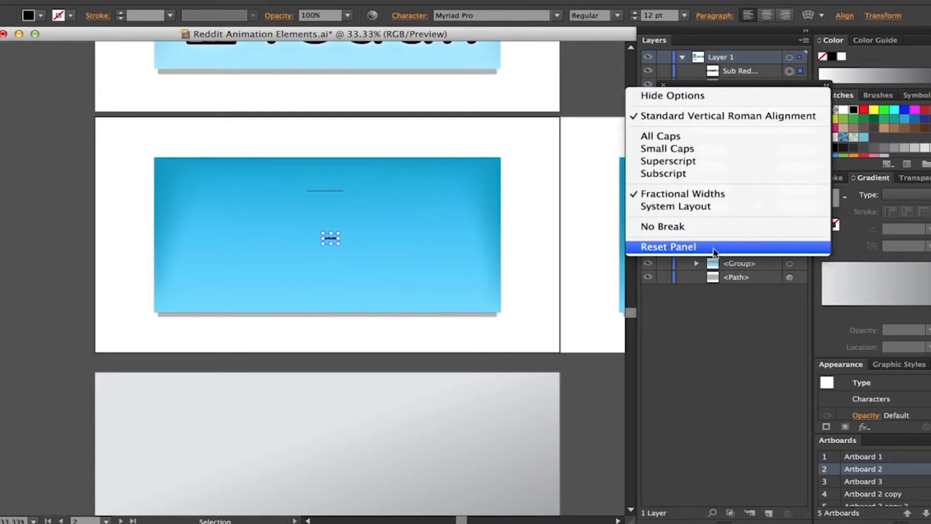
click(757, 118)
- Scale the "Sub Reddit 1" text up to about 225 pt so it spans most of the blue panel's width
drag(734, 92, 755, 63)
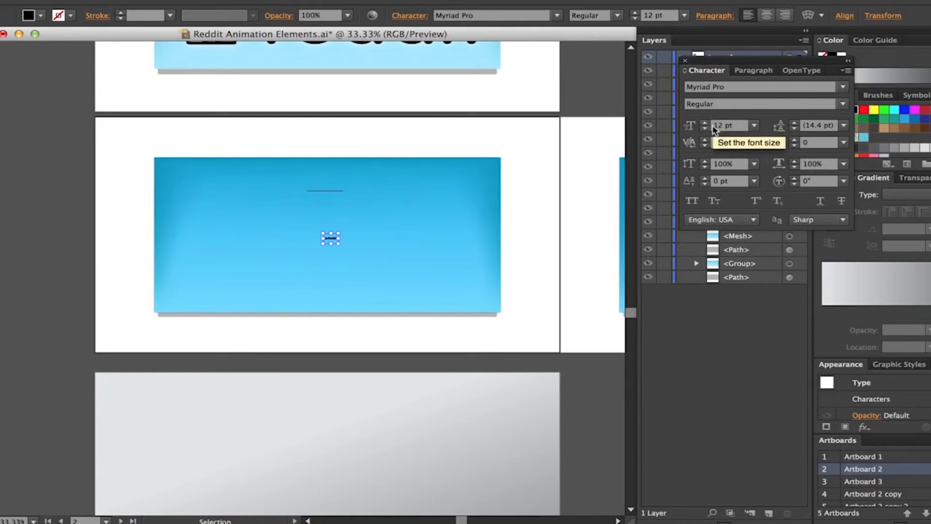
drag(338, 245, 487, 335)
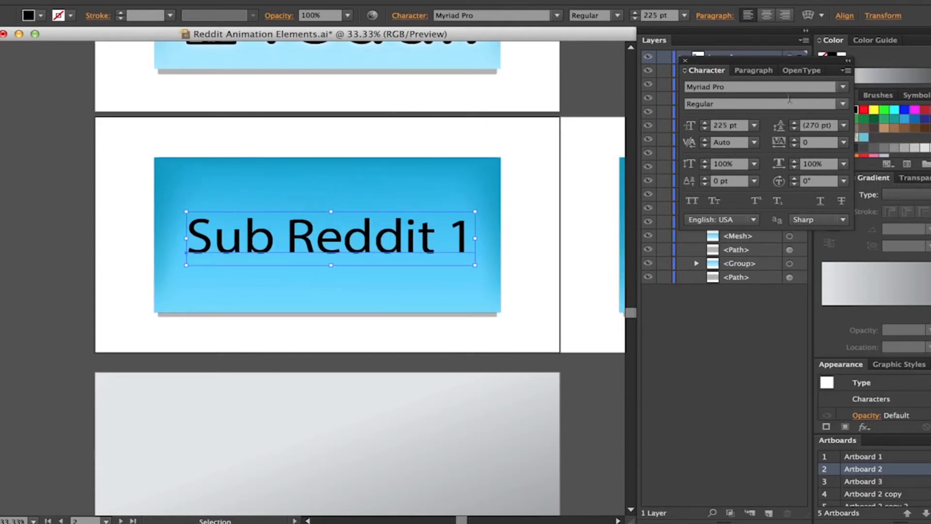
drag(712, 60, 722, 104)
drag(367, 113, 335, 227)
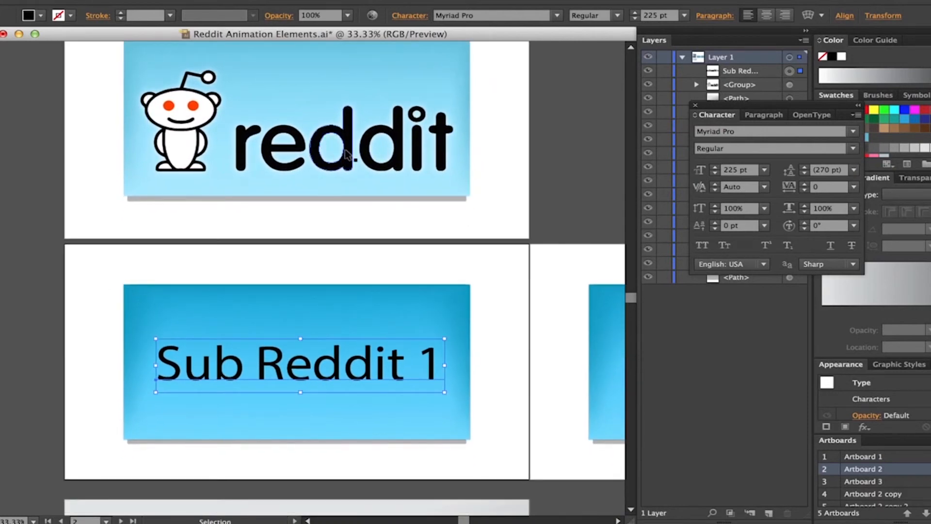